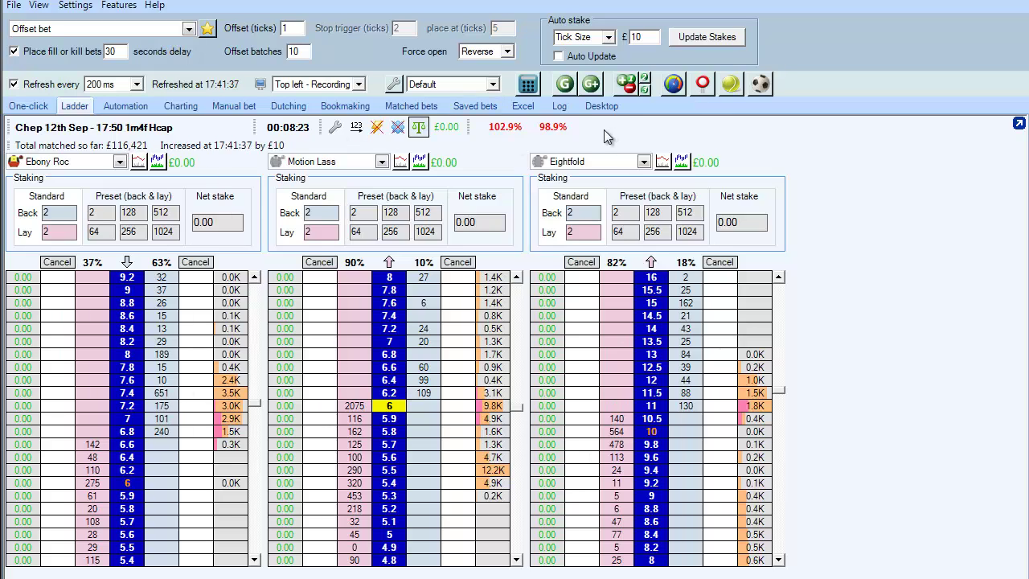
Switch the settings profile to Clean ladder and back to Default.
click(493, 84)
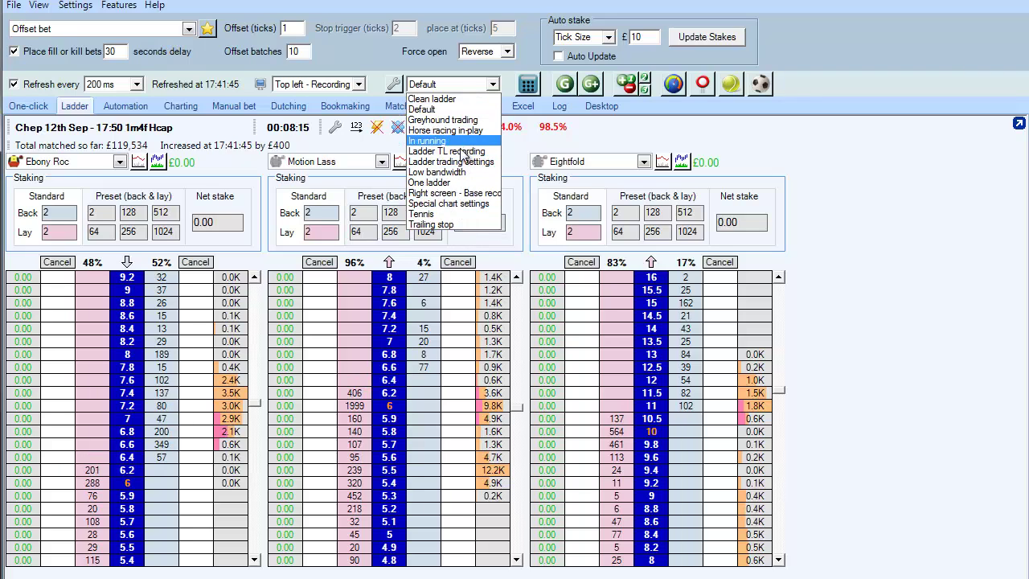
click(466, 98)
click(484, 85)
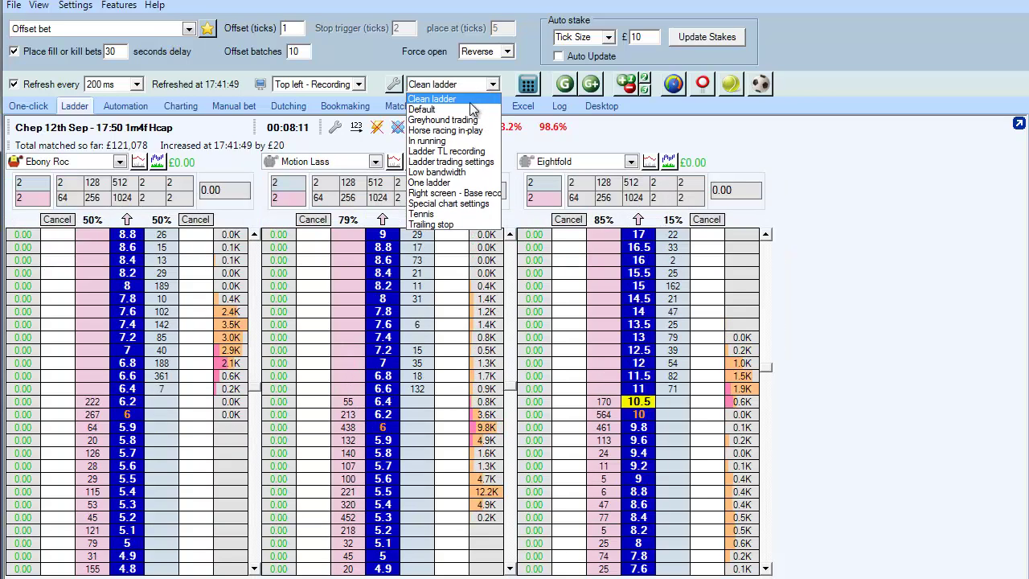
click(460, 108)
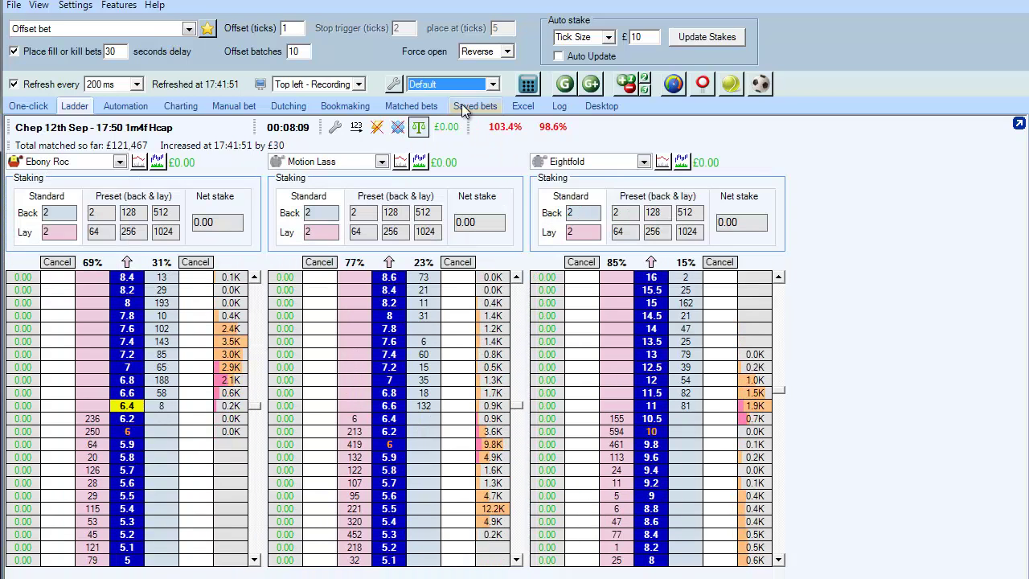
Apply the One ladder settings profile, and restore the Default profile.
click(483, 84)
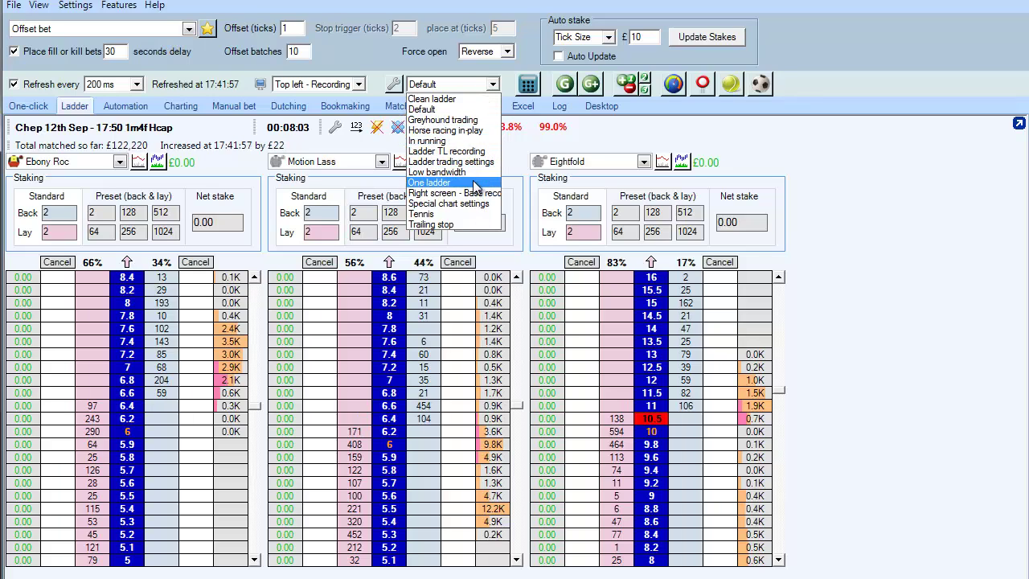
click(473, 182)
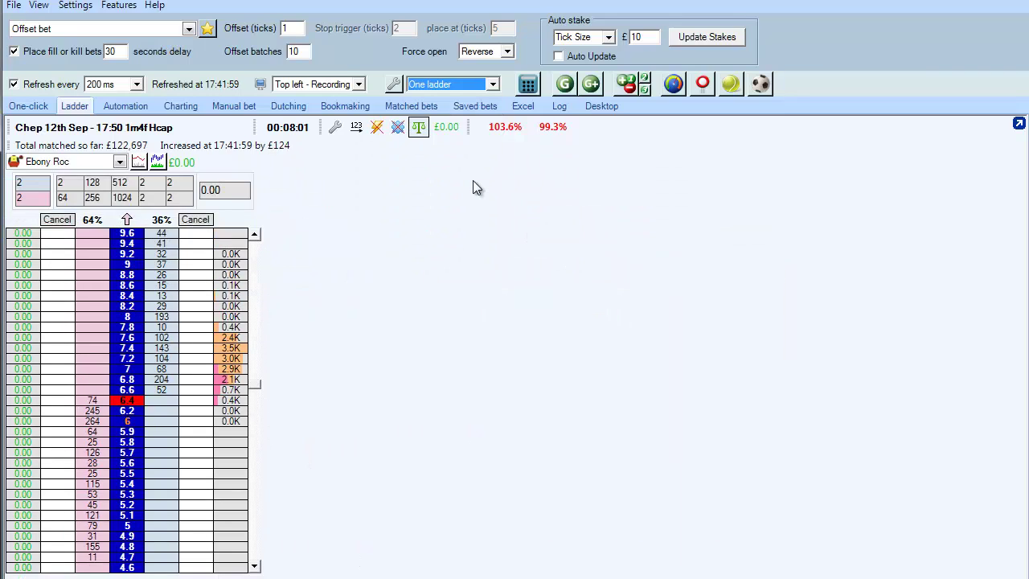
click(490, 85)
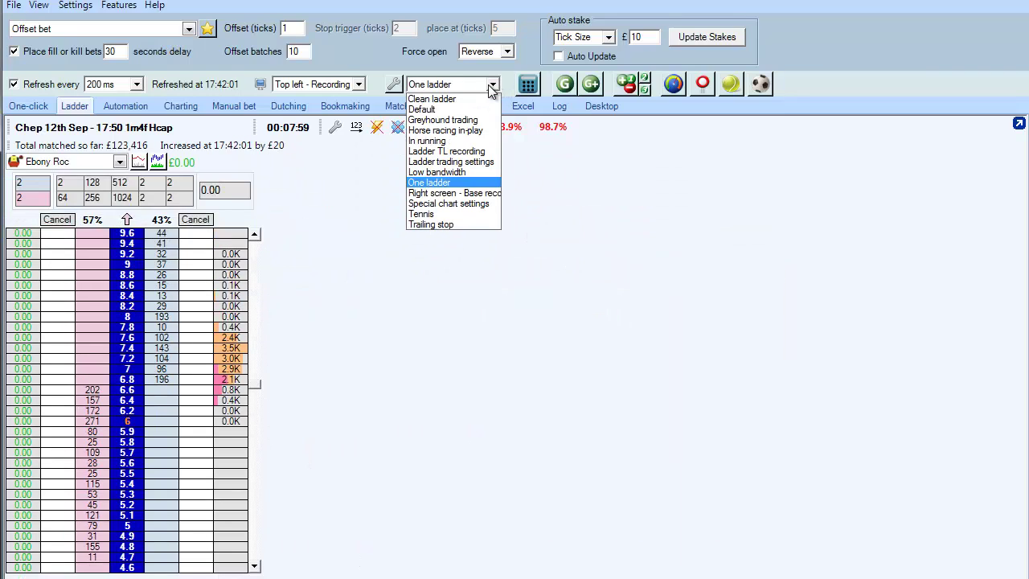
click(458, 110)
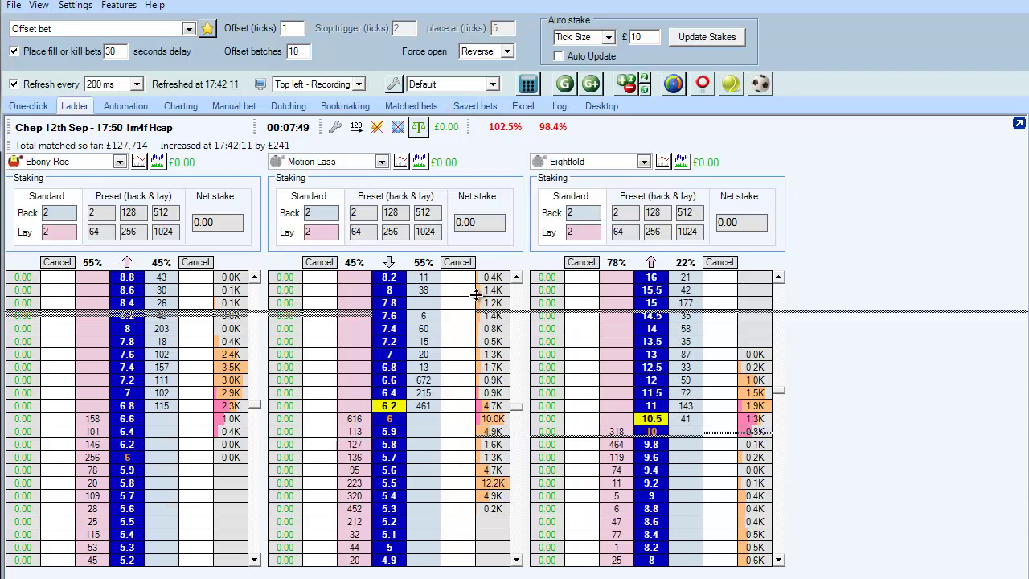
Resize the split between the ladders and the Unmatched Bets pane, and detach the ladder into a tall floating window.
drag(483, 429, 467, 512)
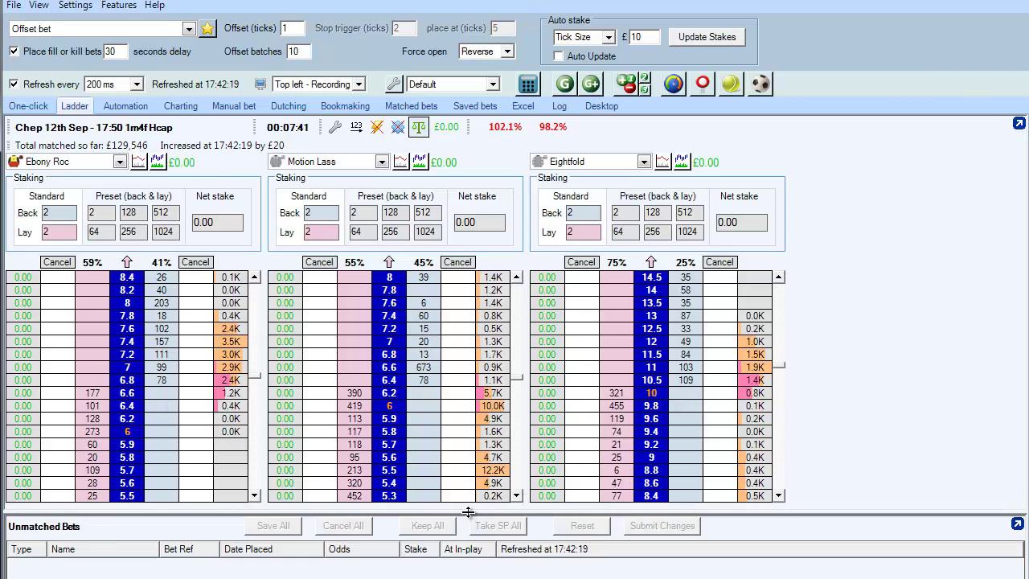
click(1019, 123)
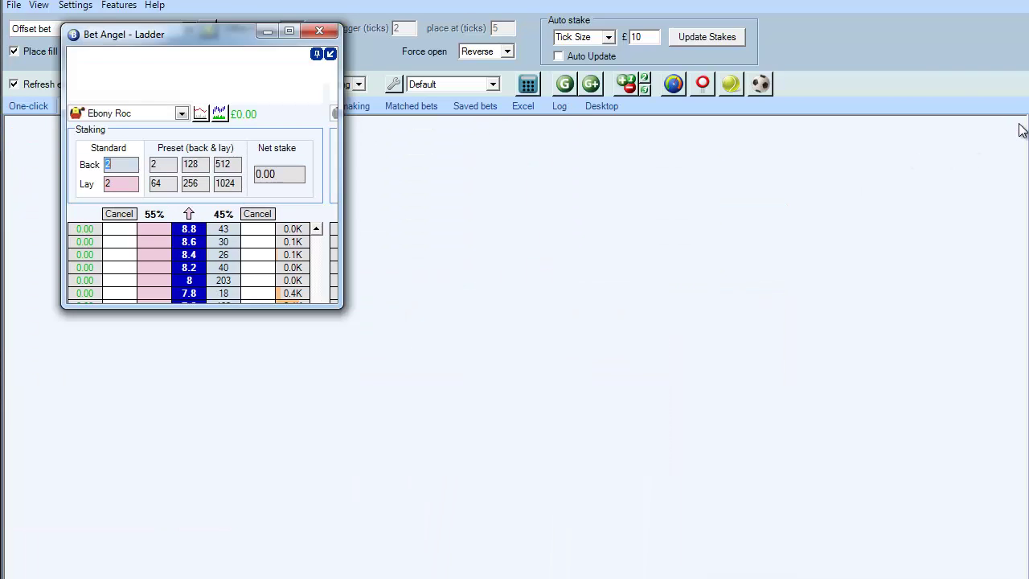
drag(282, 310, 283, 578)
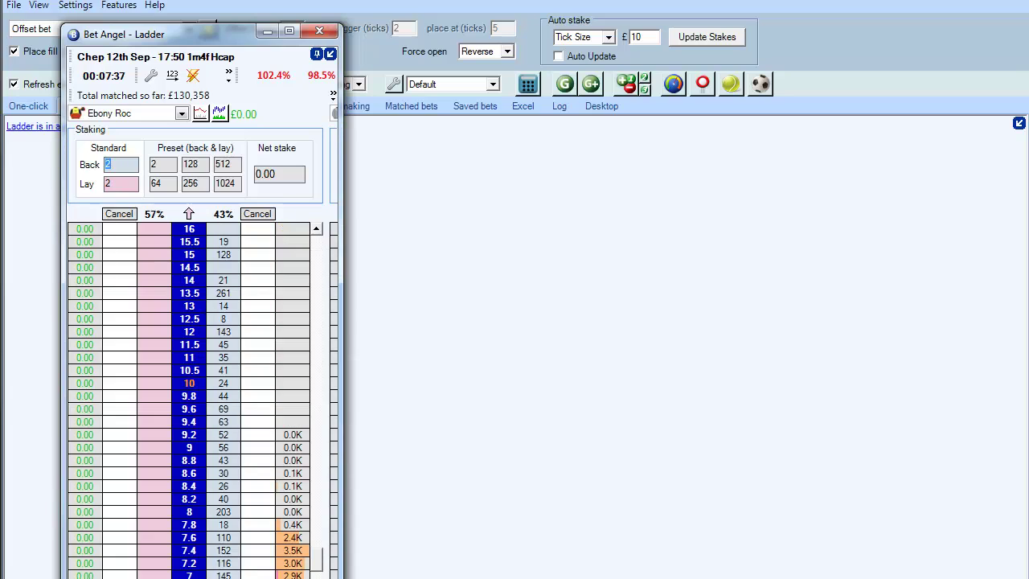
Browse the prices in the floating ladder window, and shrink it before docking it back into the main window.
scroll(189, 402, up, 4)
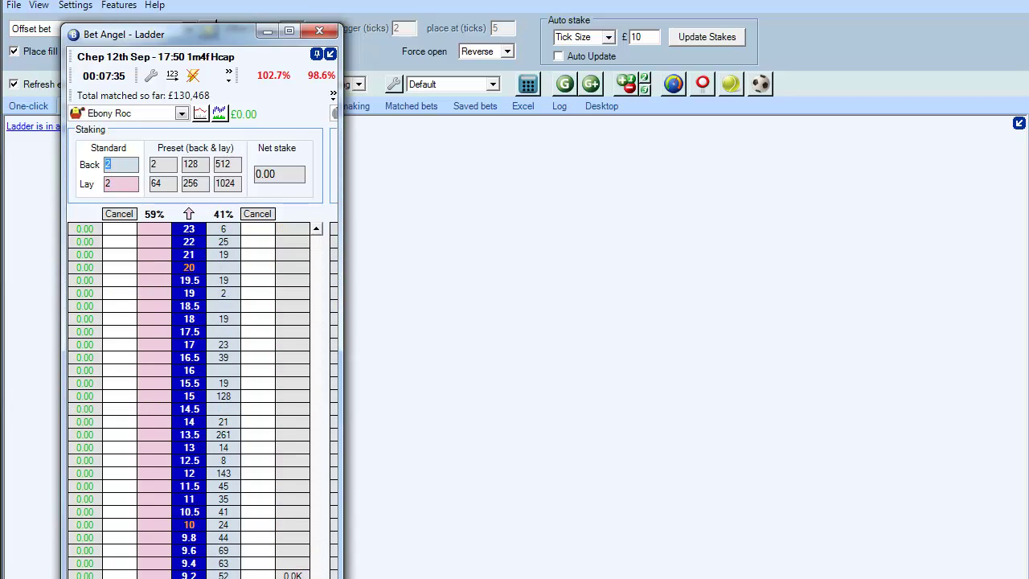
scroll(189, 402, up, 4)
key(Down)
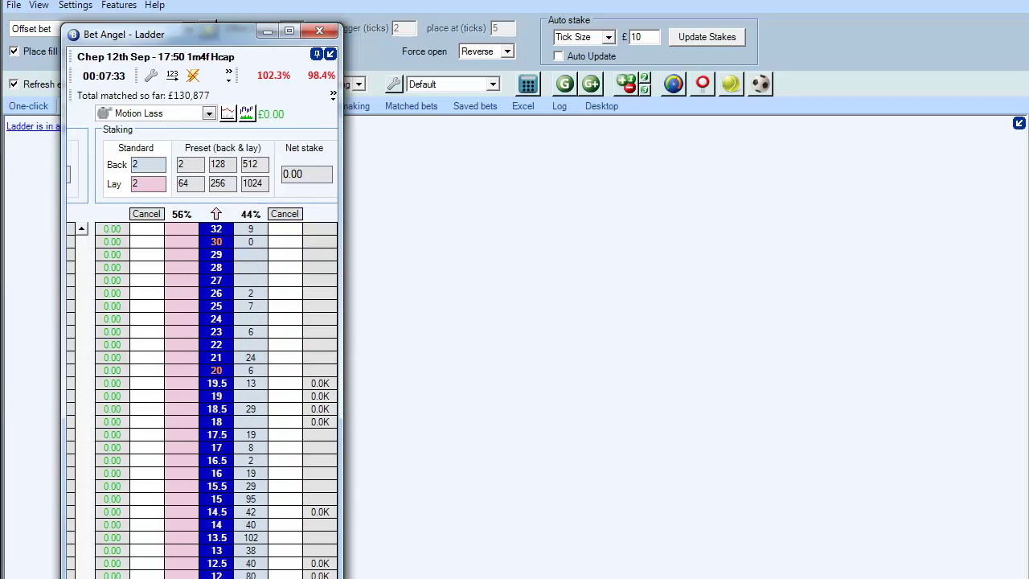
key(Up)
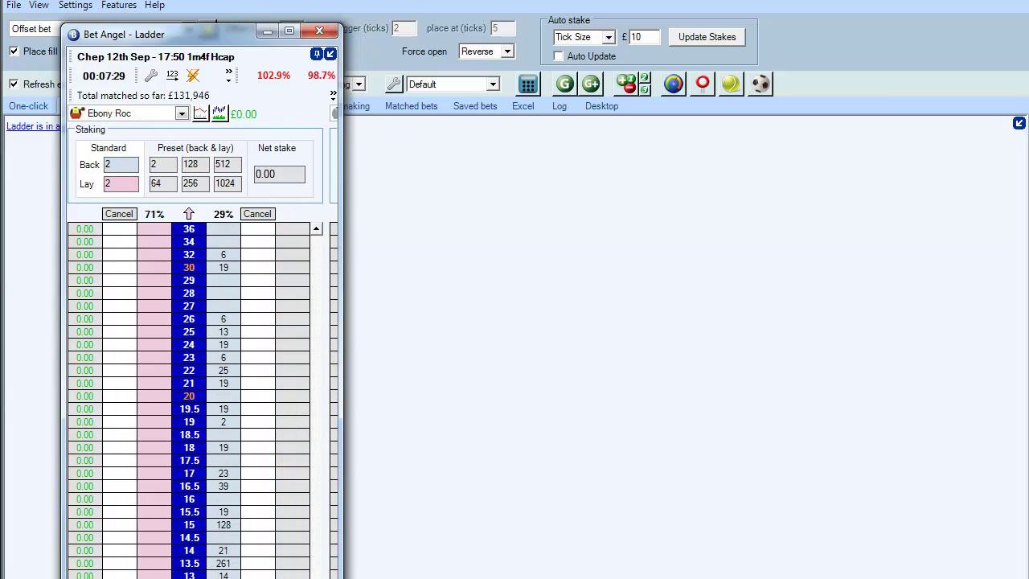
key(Down)
drag(265, 576, 264, 351)
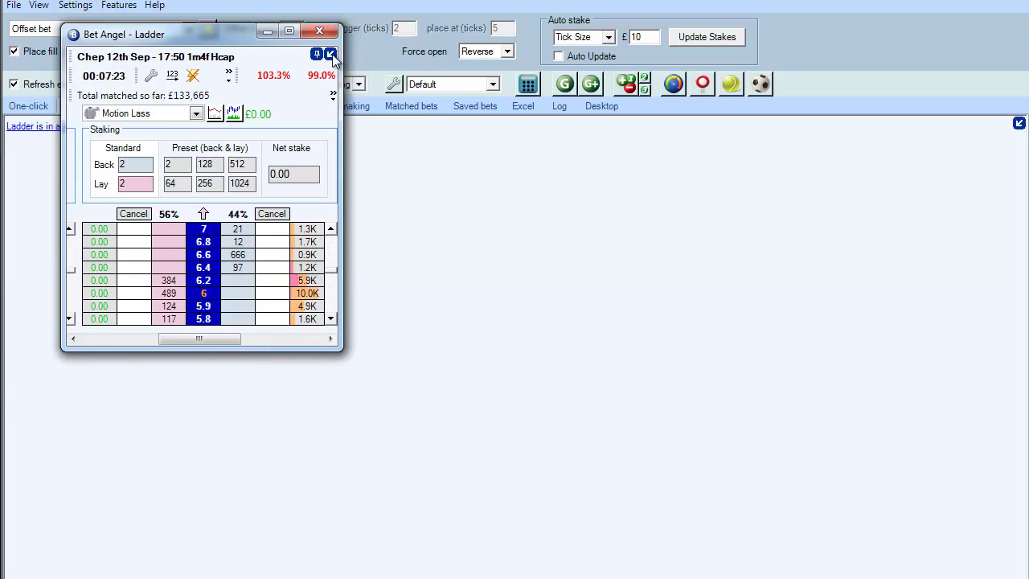
click(330, 54)
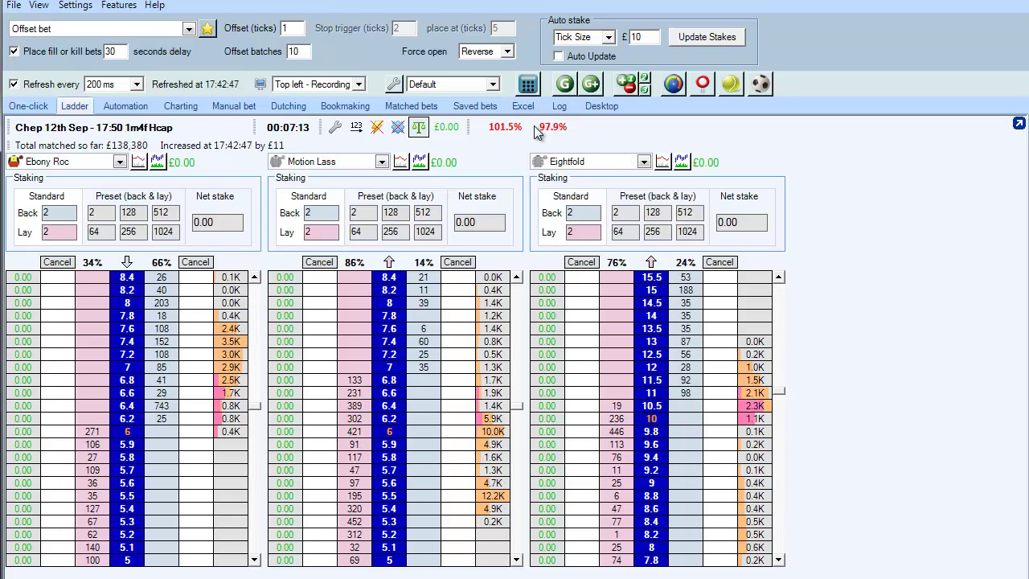
Move the book percentages toolbar below the market header, and hide the Information and Countdown toolbars.
drag(464, 135, 339, 153)
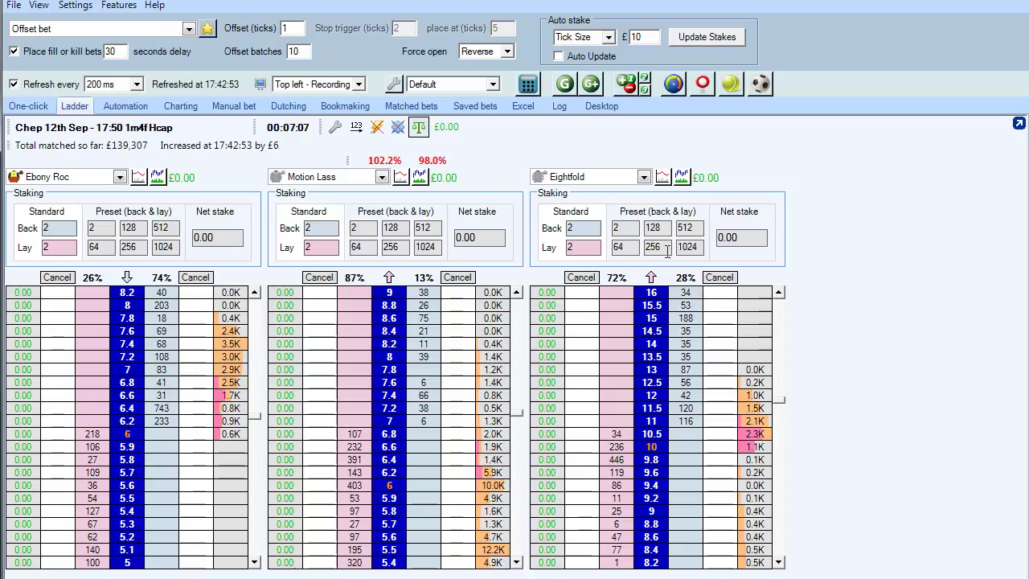
right_click(515, 152)
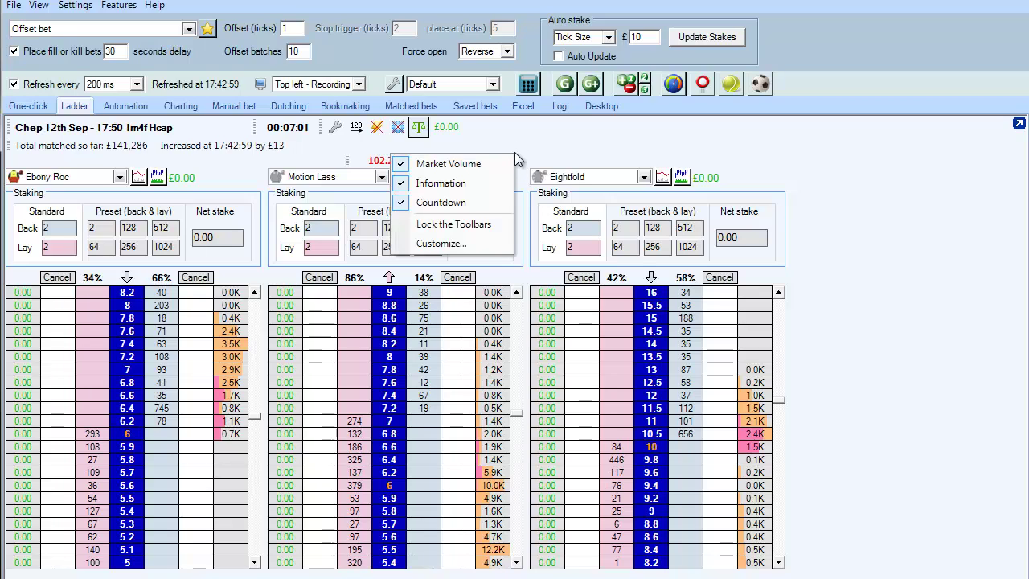
click(466, 184)
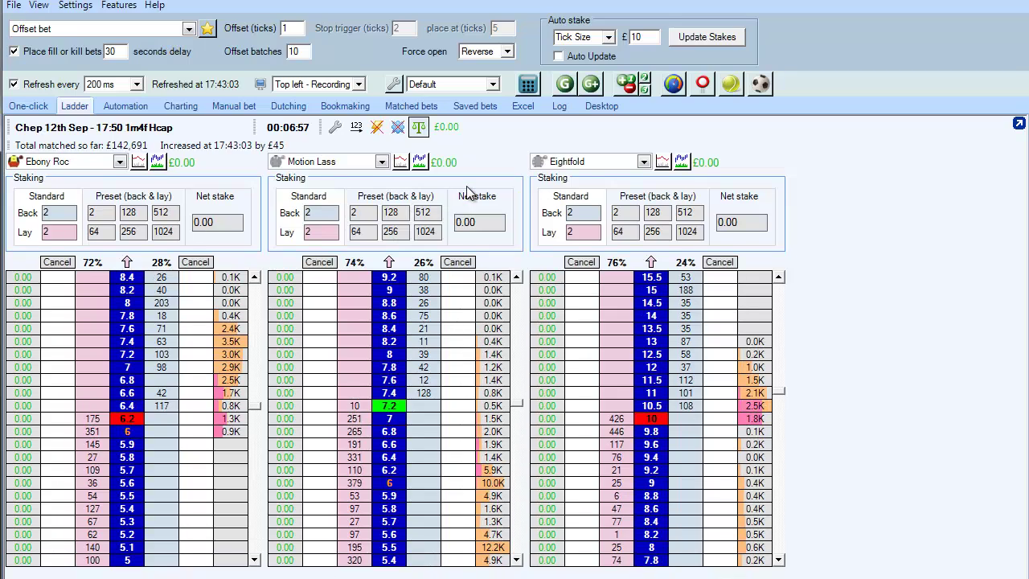
right_click(485, 133)
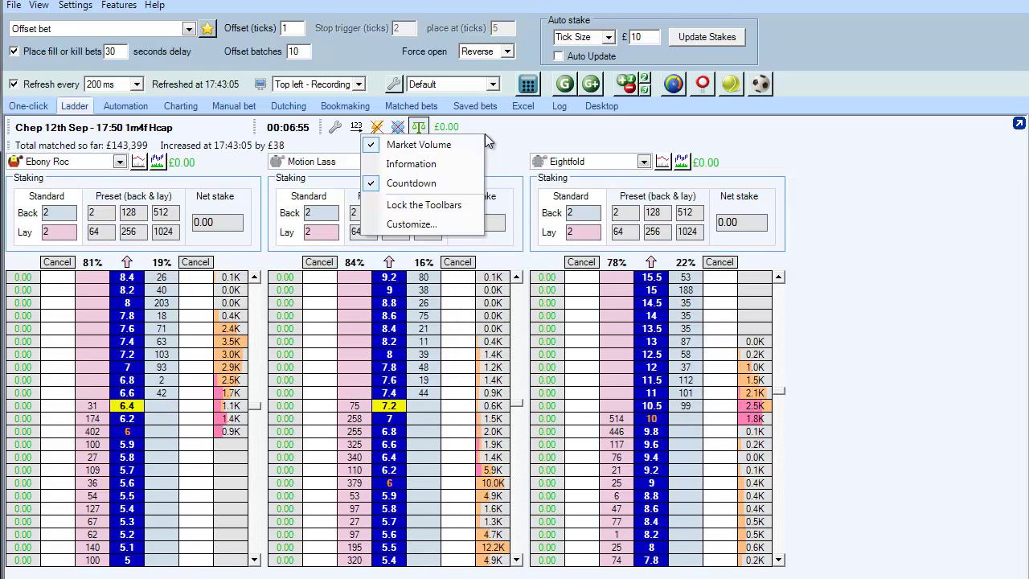
click(407, 185)
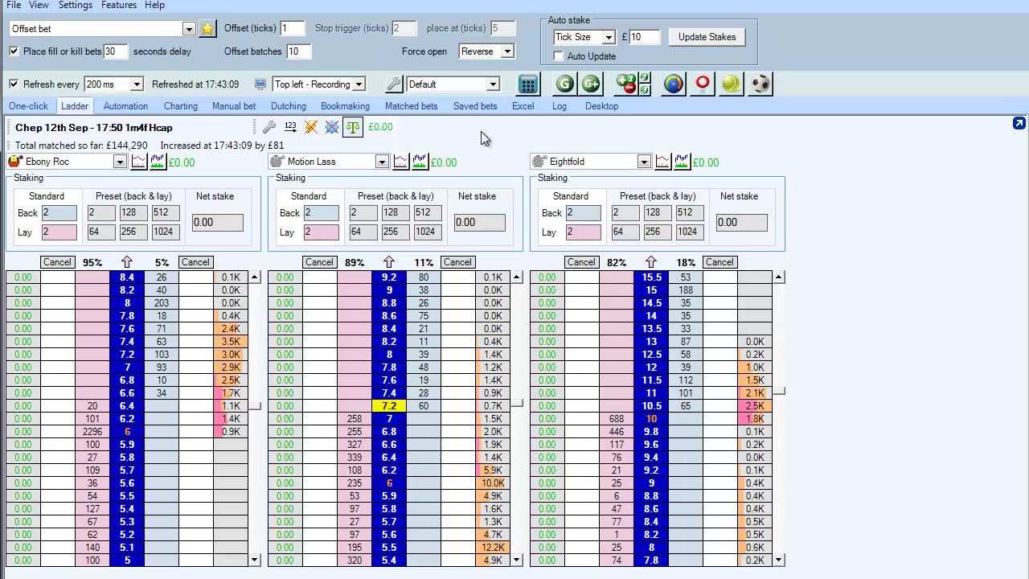
Hide the Market Volume toolbar and show it again.
right_click(481, 131)
click(441, 143)
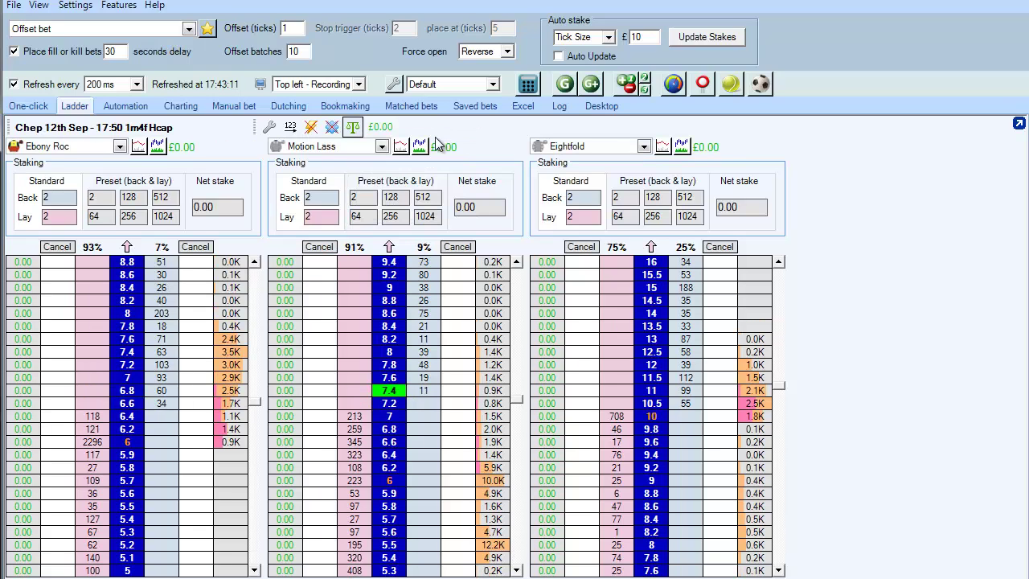
right_click(440, 131)
click(425, 144)
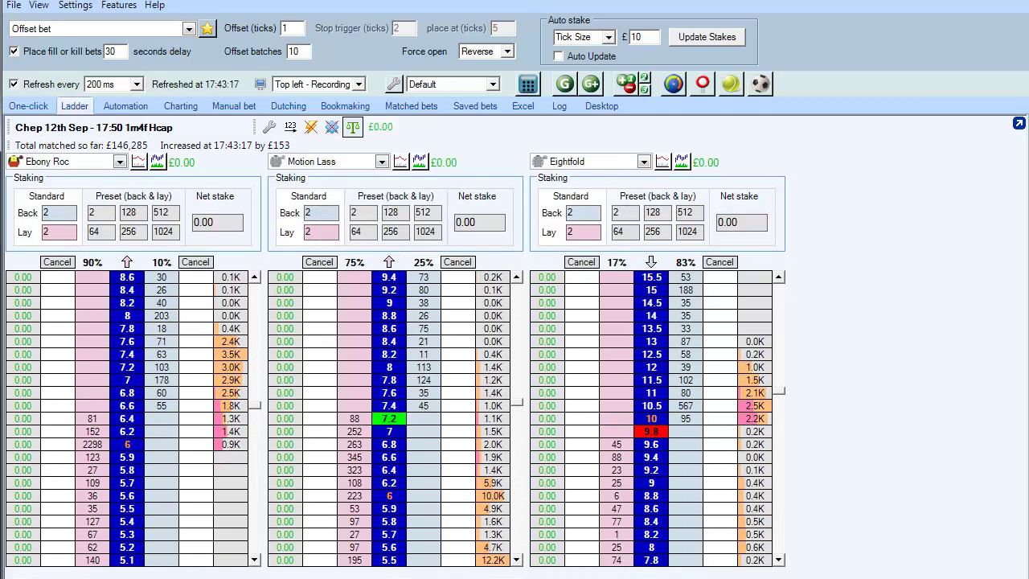
Open the ladder settings, begin saving them under a new name, and close the settings without saving.
click(270, 127)
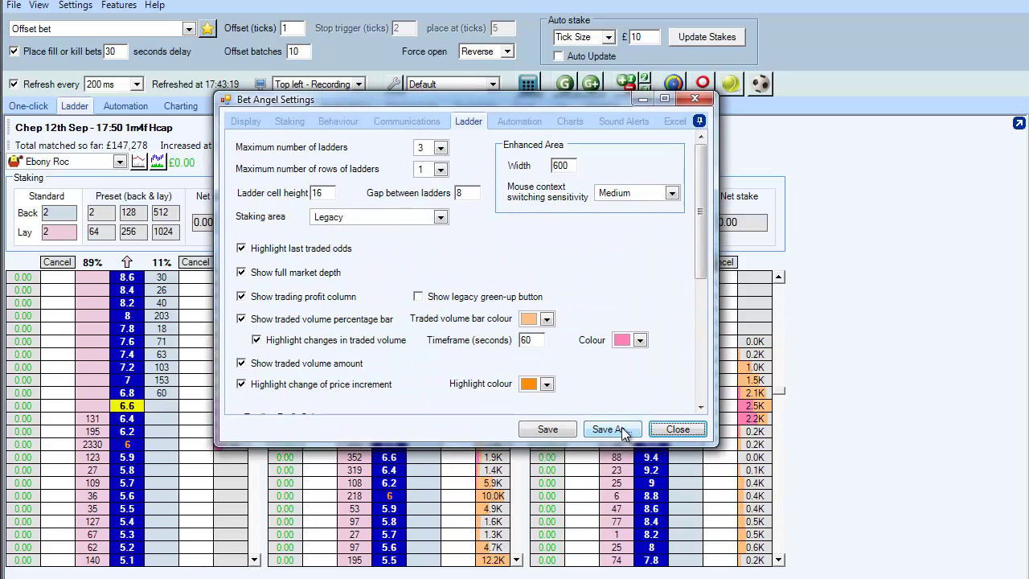
click(622, 427)
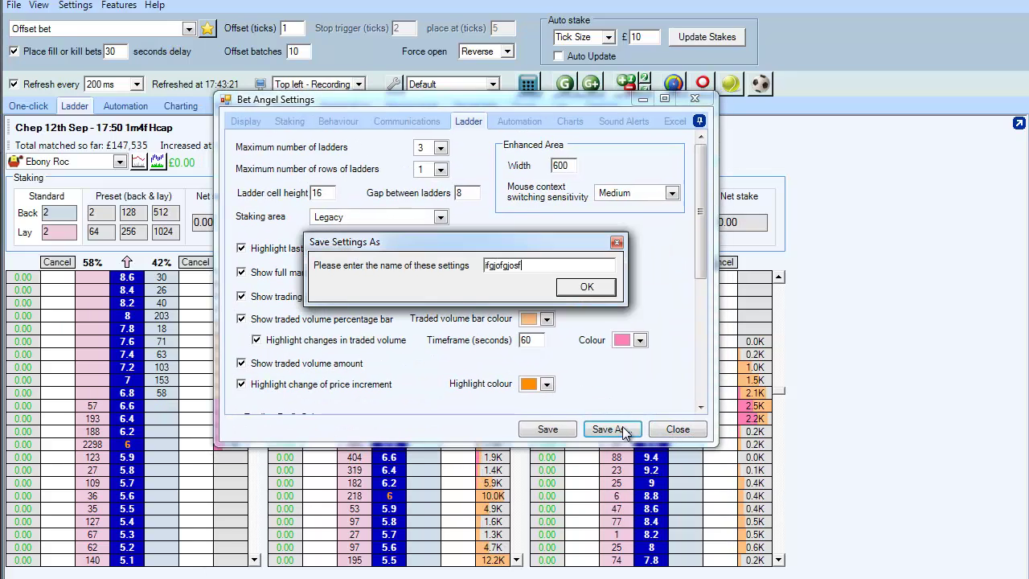
key(ctrl+a)
key(BackSpace)
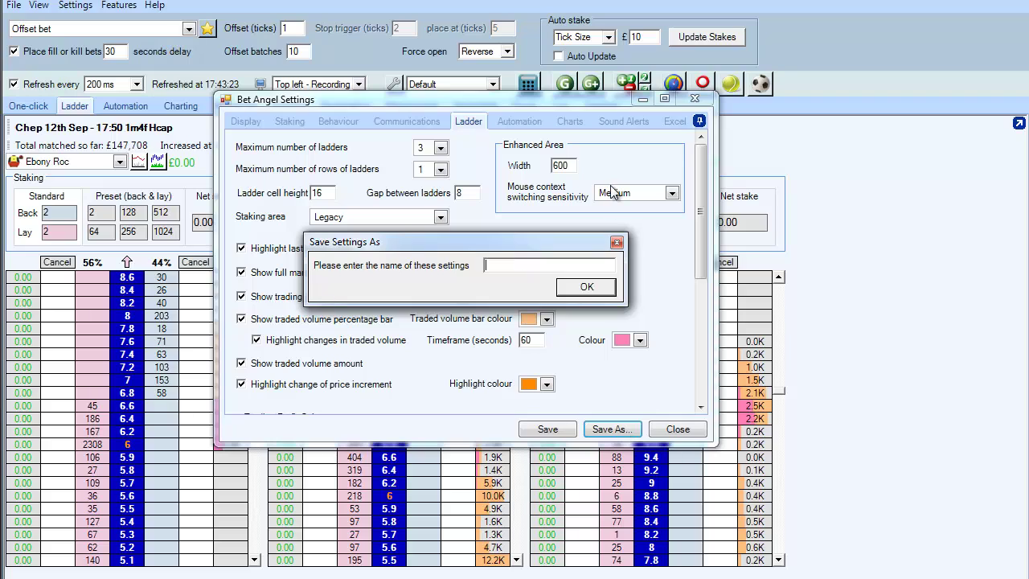
click(616, 242)
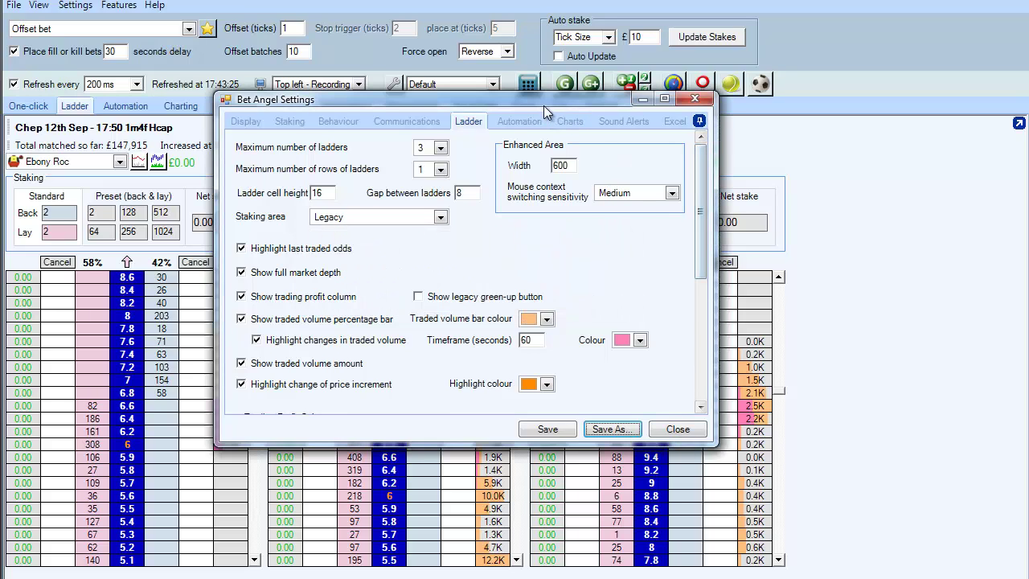
drag(544, 102, 546, 146)
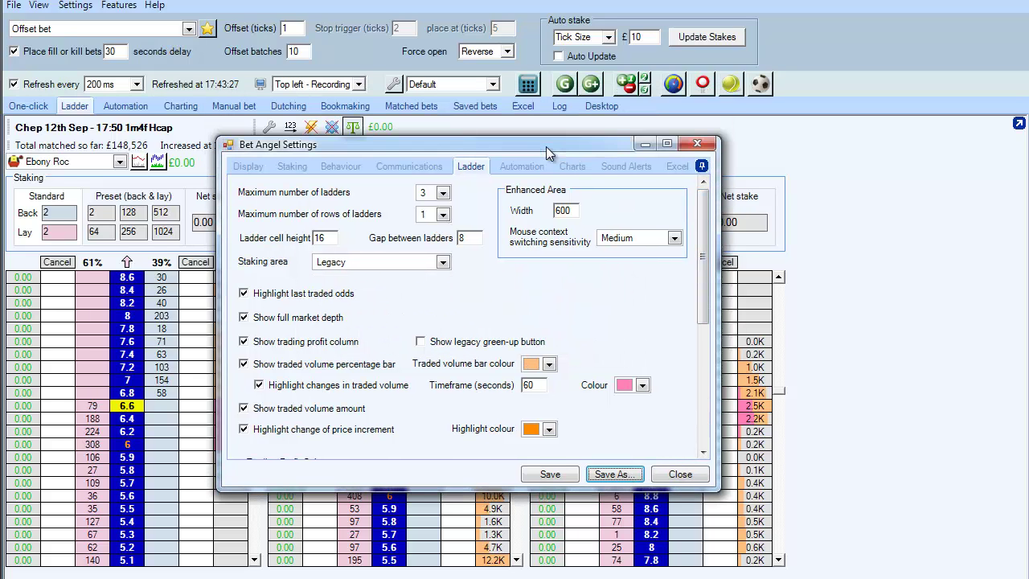
click(696, 144)
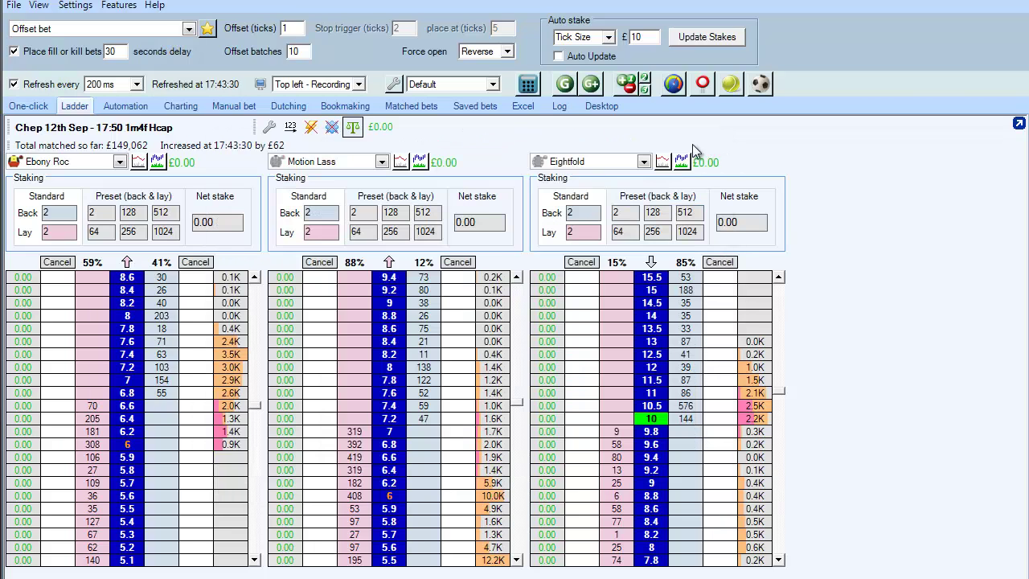
Look through the available settings profiles and the saved screen layouts without changing either selection.
click(493, 87)
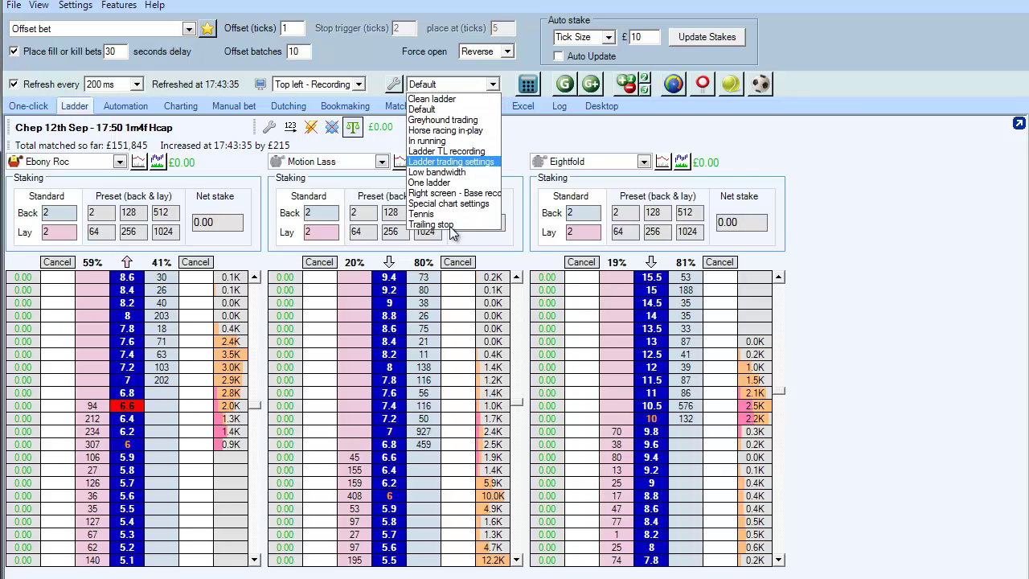
click(360, 85)
click(359, 85)
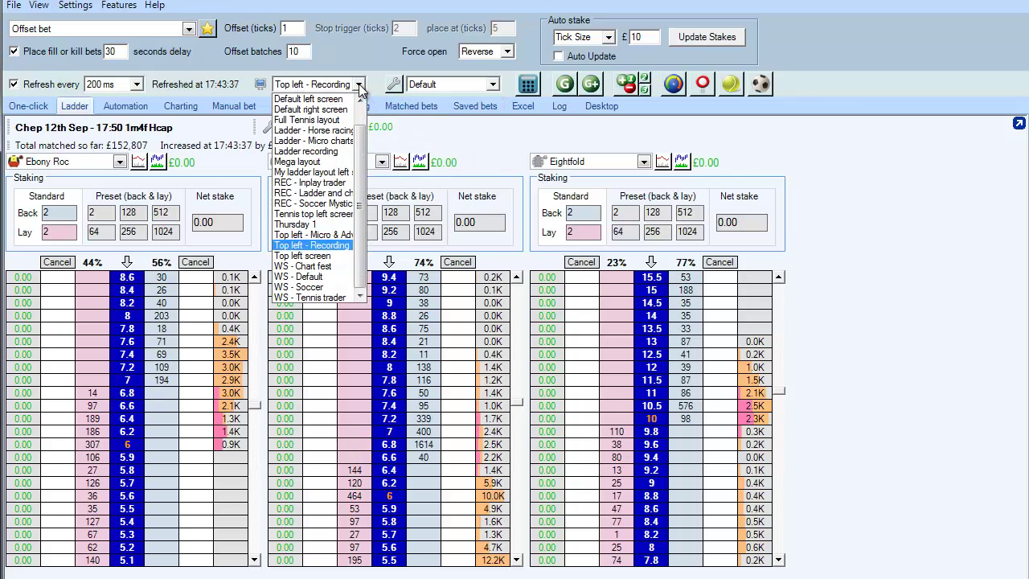
click(862, 168)
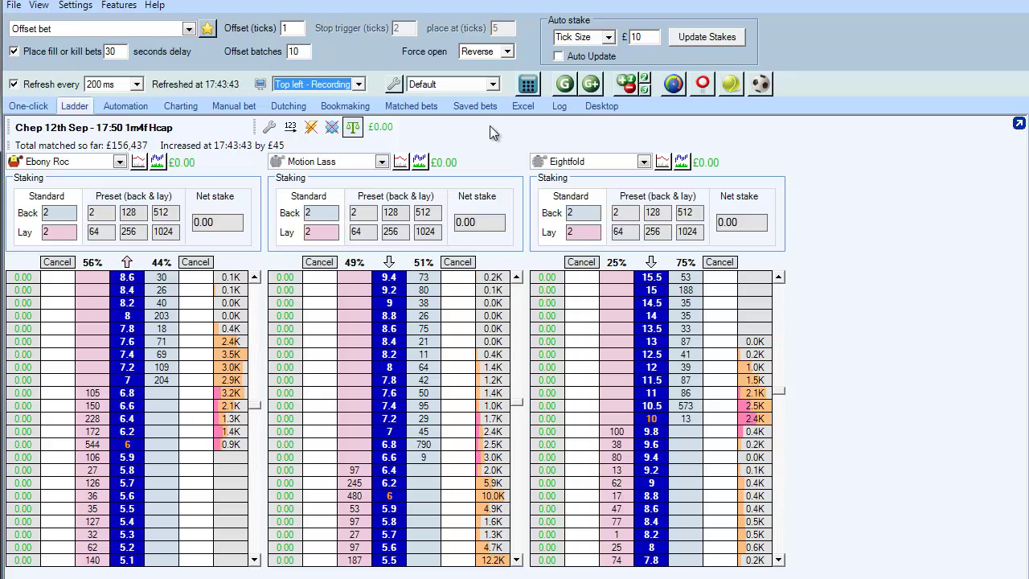
Open the settings editor, place it beside the first ladders, and set the maximum number of ladders to 1.
click(396, 84)
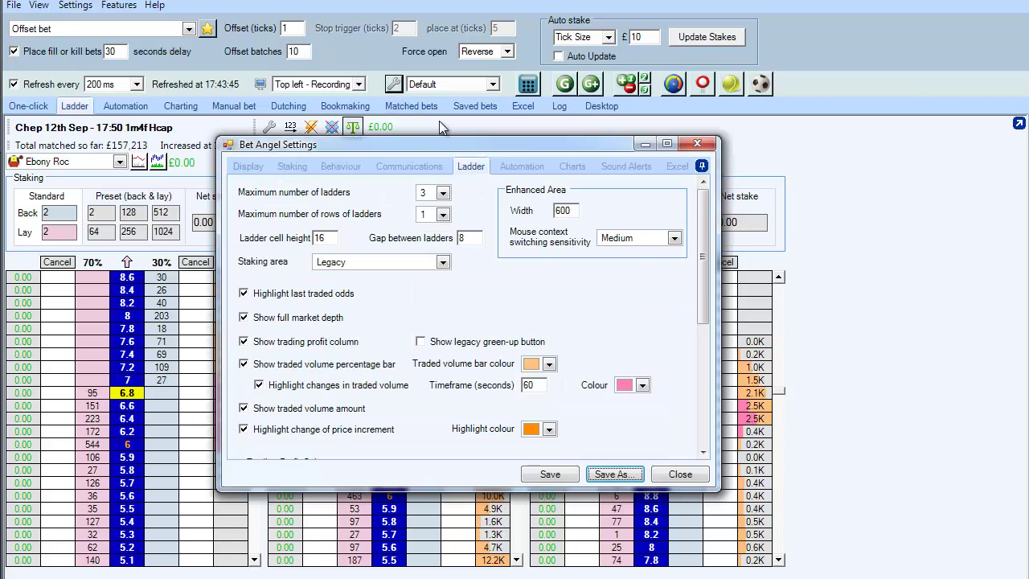
drag(453, 143, 734, 127)
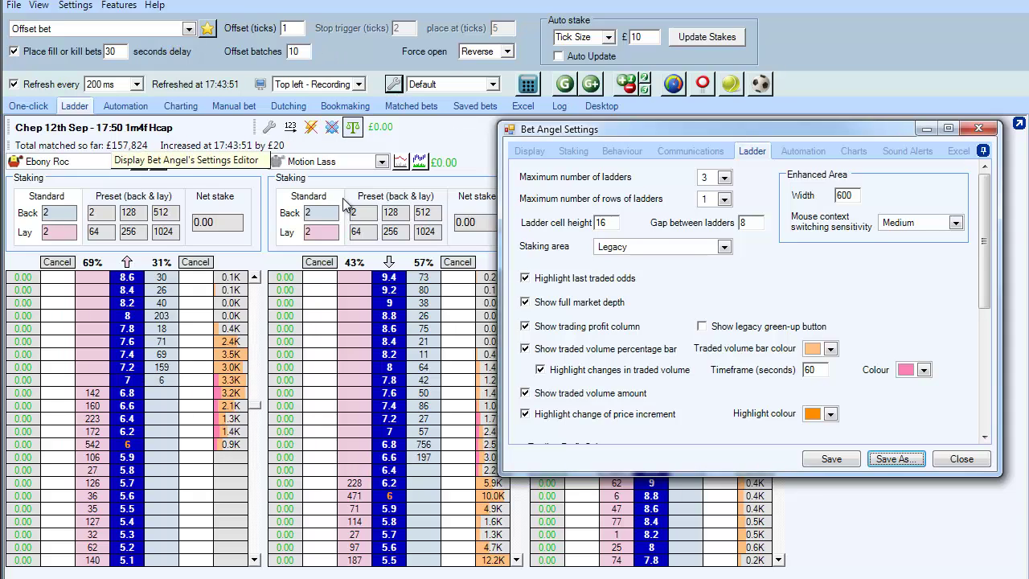
click(723, 177)
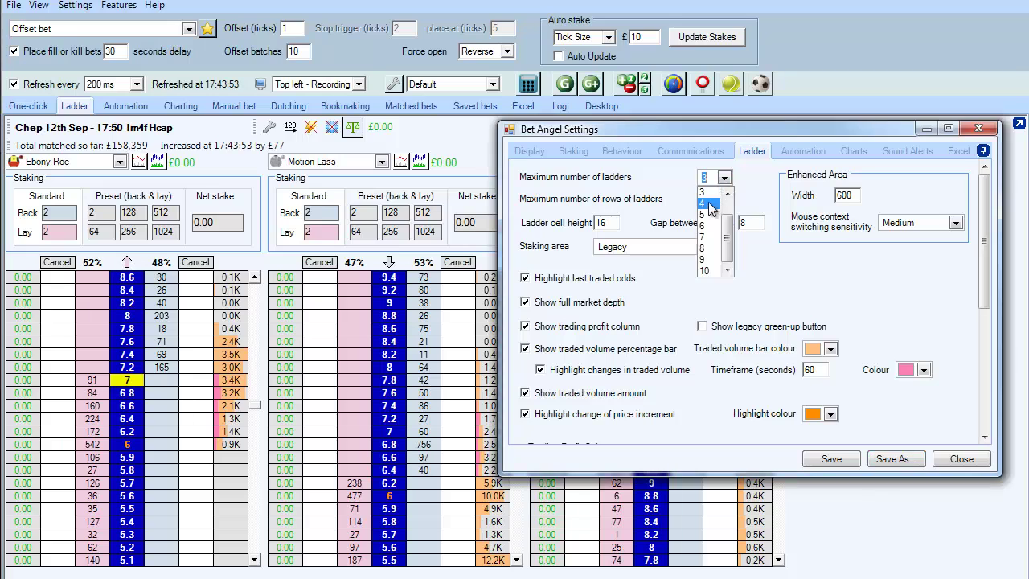
click(710, 194)
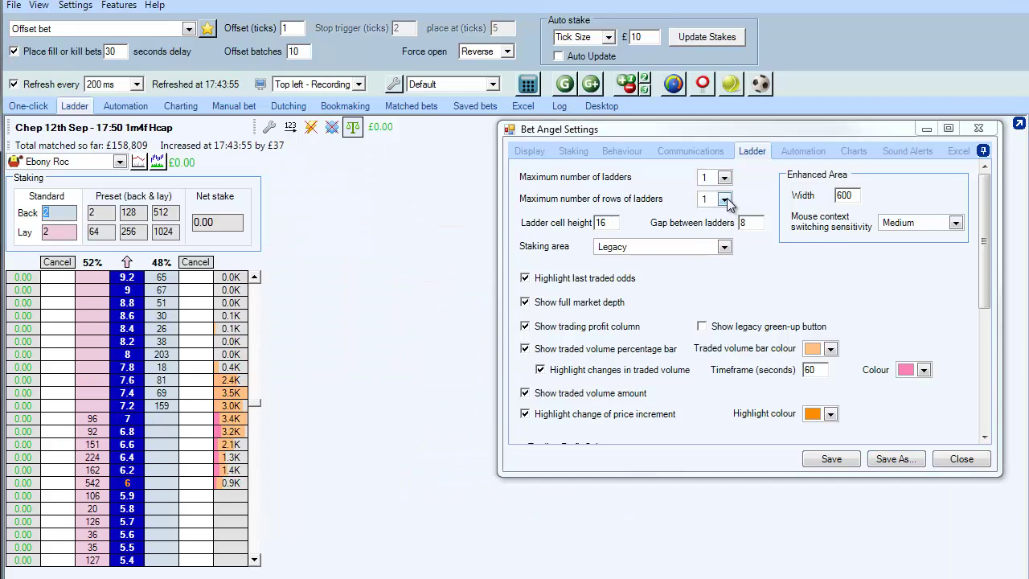
Set the maximum number of ladders to 4, try two rows of ladders, and return to one row.
click(724, 177)
click(707, 226)
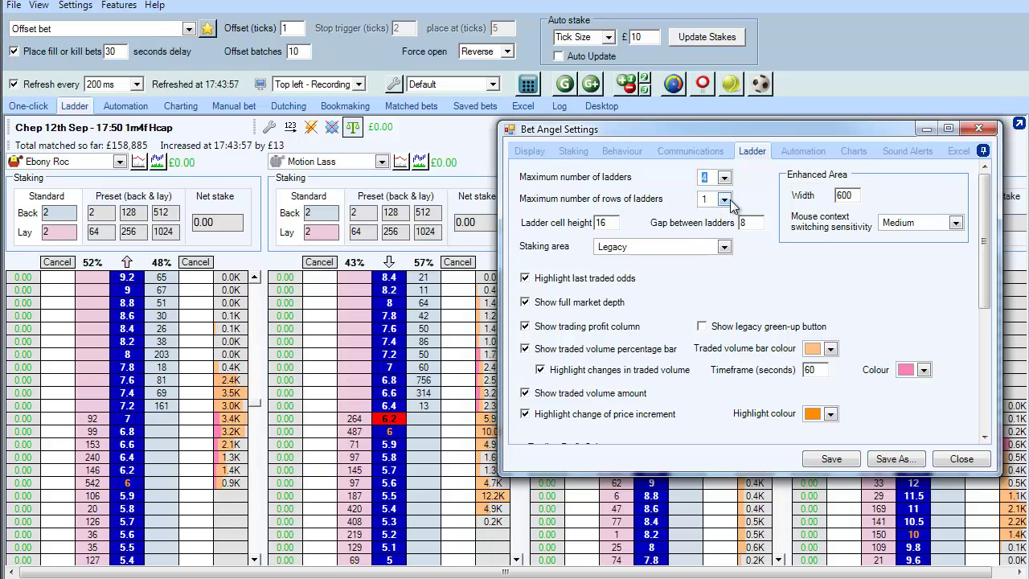
click(724, 200)
click(720, 223)
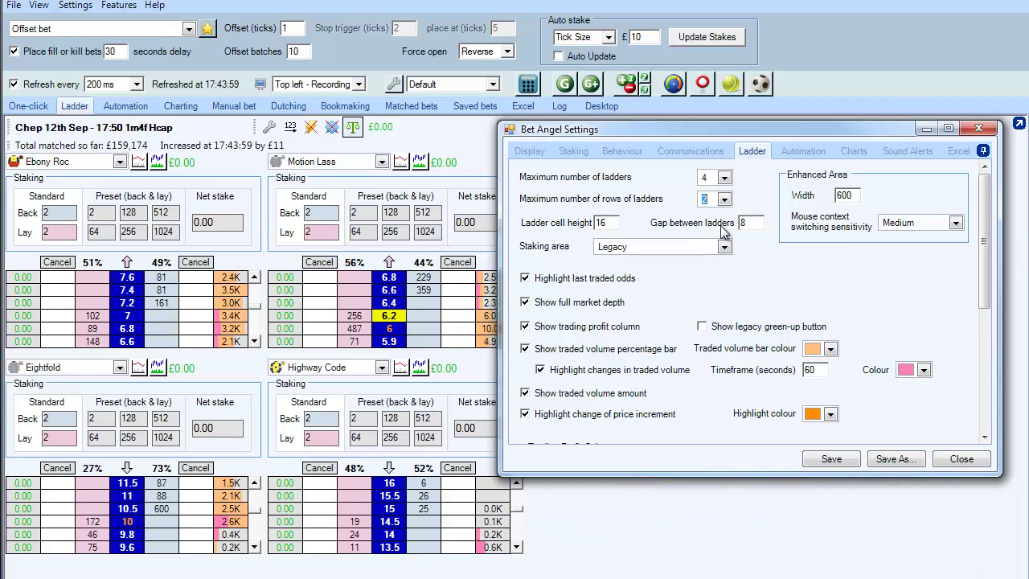
click(724, 199)
click(707, 211)
Set the maximum number of ladders to 3 and the ladder cell height to 10.
click(725, 178)
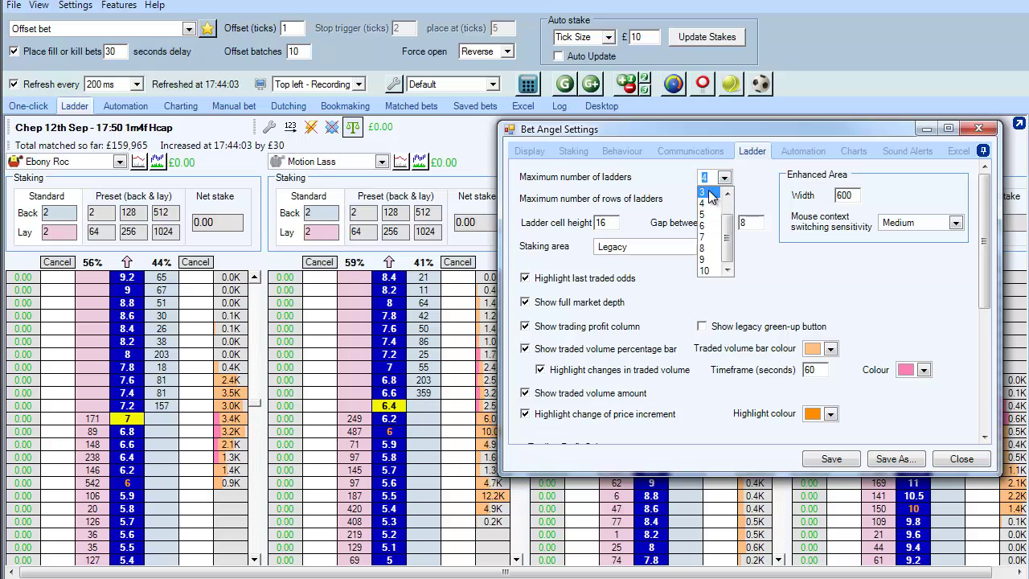
click(702, 192)
click(617, 222)
key(BackSpace)
text(0)
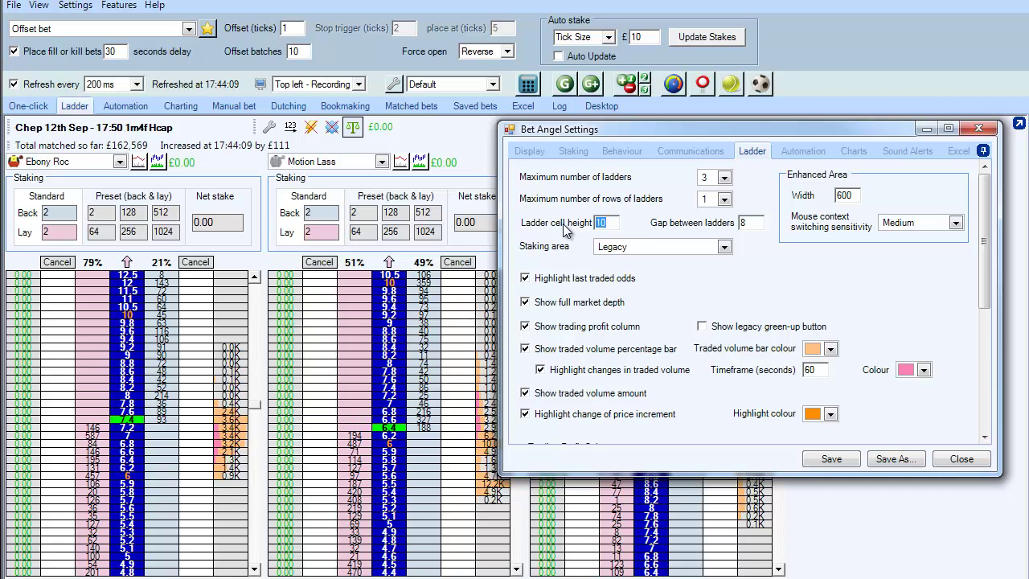
Try ladder cell heights of 30 and 12, settle on 15, and switch the staking area to Compressed 2.
text(30)
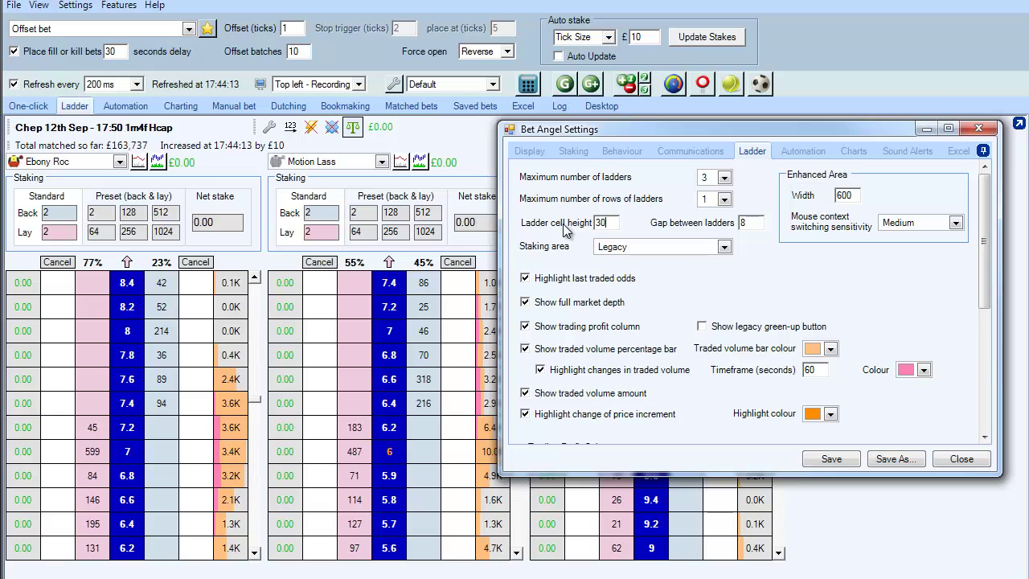
key(BackSpace)
key(BackSpace)
text(12)
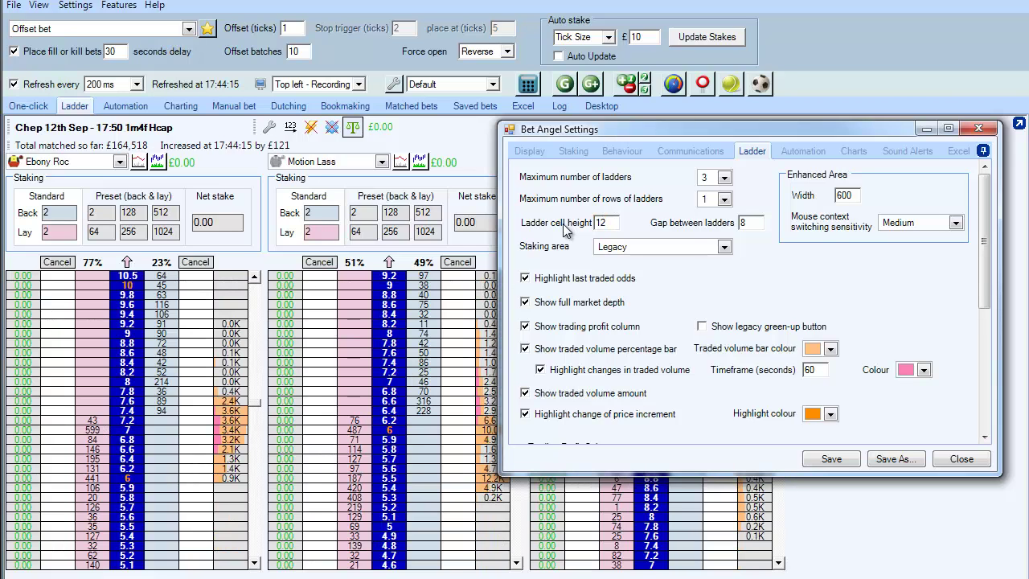
text(15)
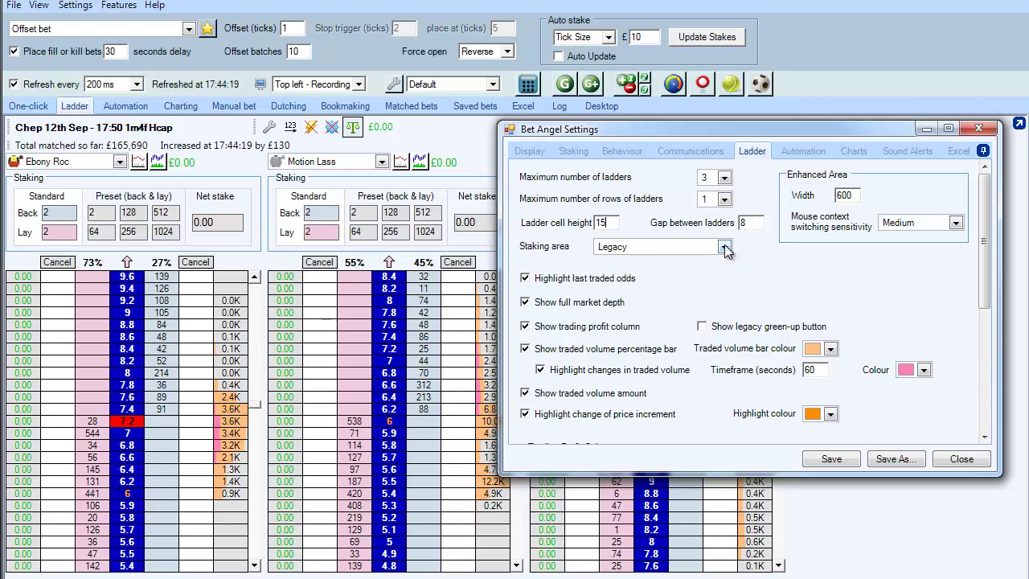
click(724, 247)
click(684, 298)
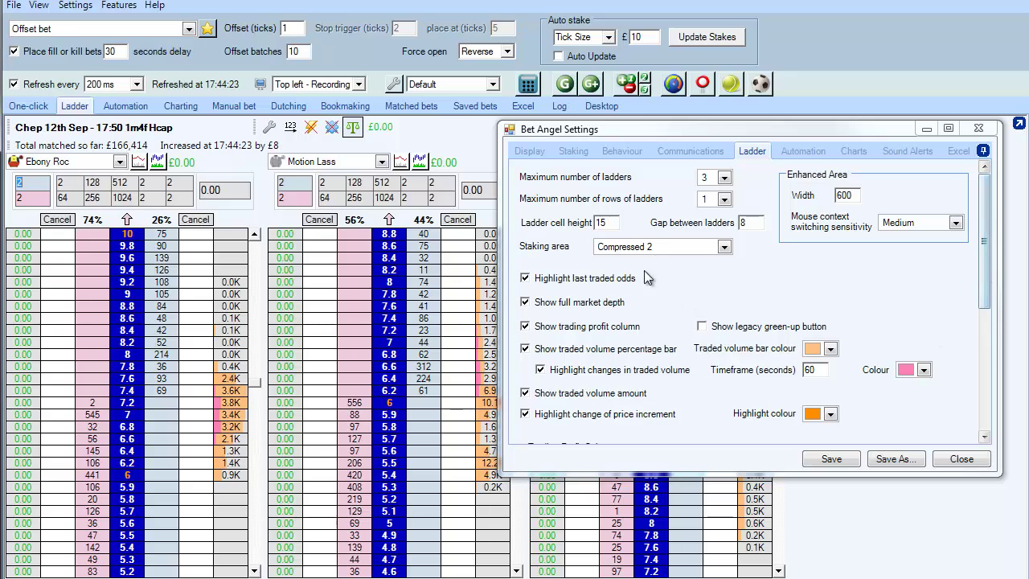
Switch last traded odds highlighting, full market depth and the trading profit column off and on again, and view the traded volume bar colour choices.
click(575, 302)
click(582, 330)
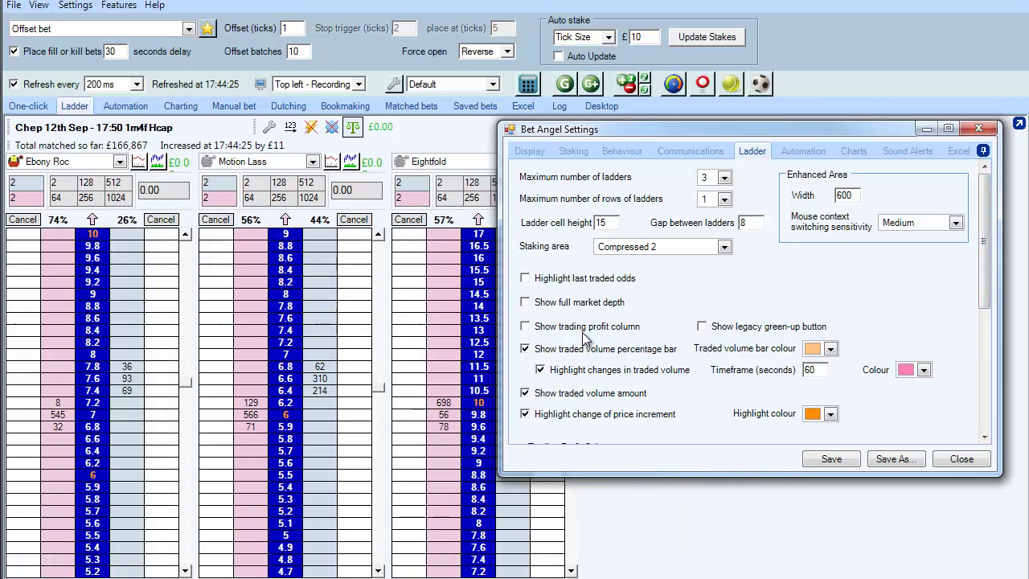
click(585, 328)
click(590, 303)
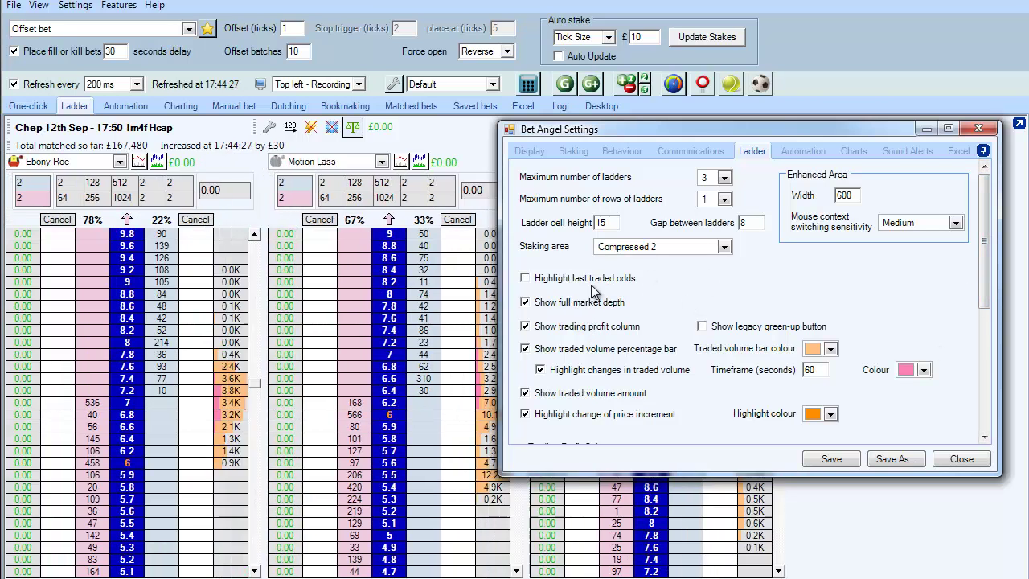
click(830, 348)
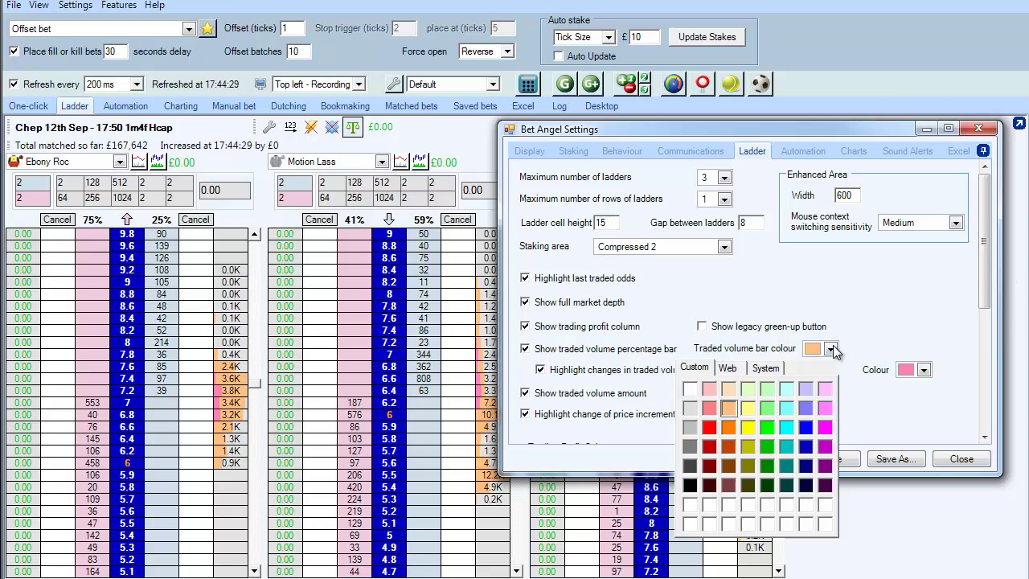
click(891, 333)
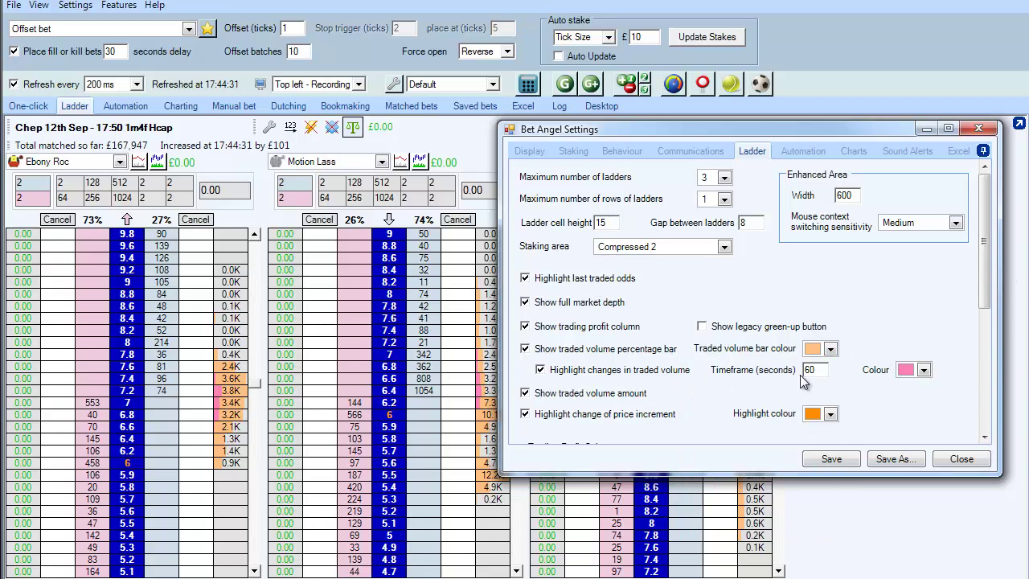
Set the column width of the Odds Column to 40.
drag(987, 272, 970, 409)
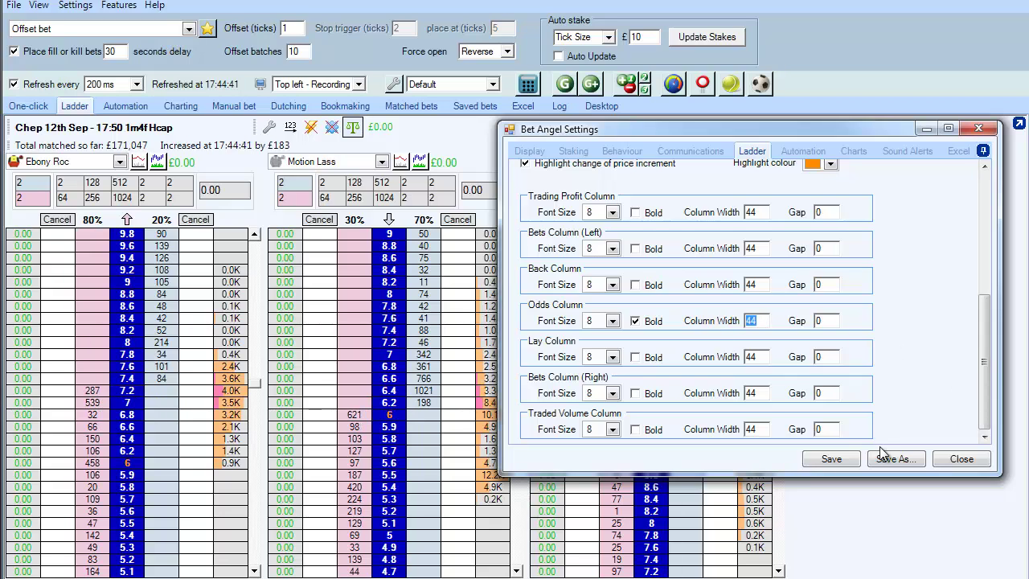
text(40)
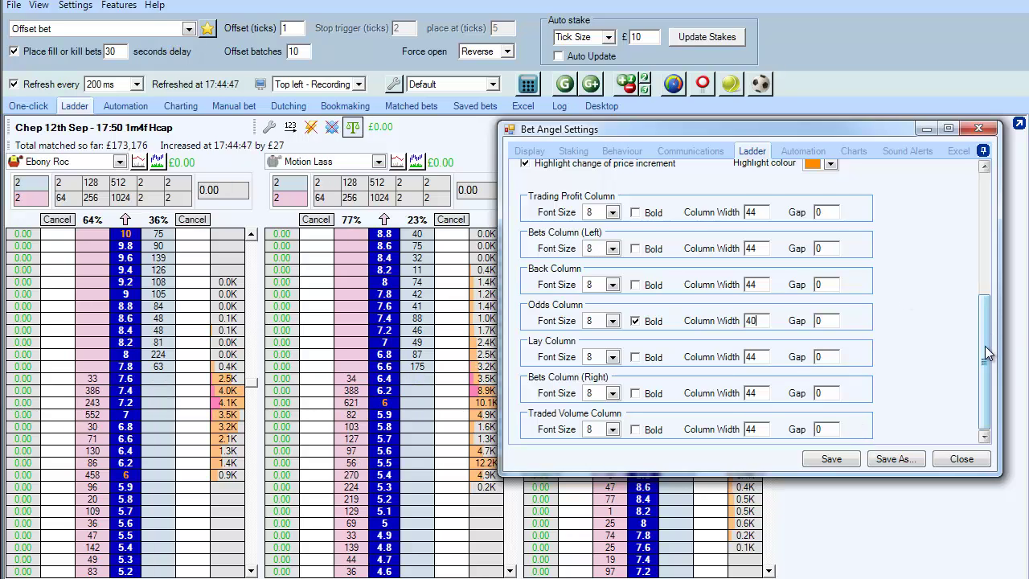
drag(985, 345, 986, 216)
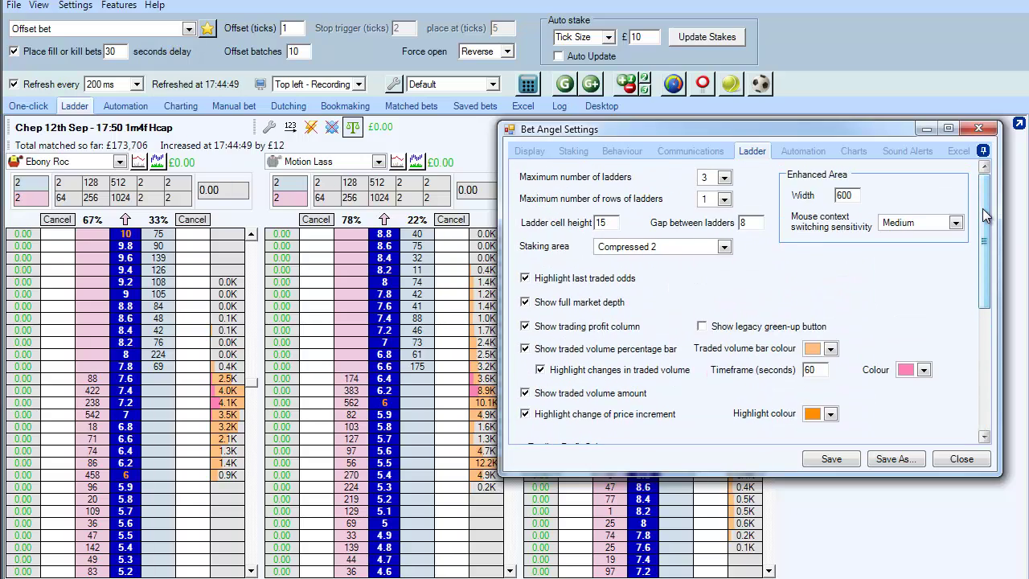
Begin saving the settings under the name "My special ladder setting" and cancel the save.
click(894, 459)
text(My special ladder setting)
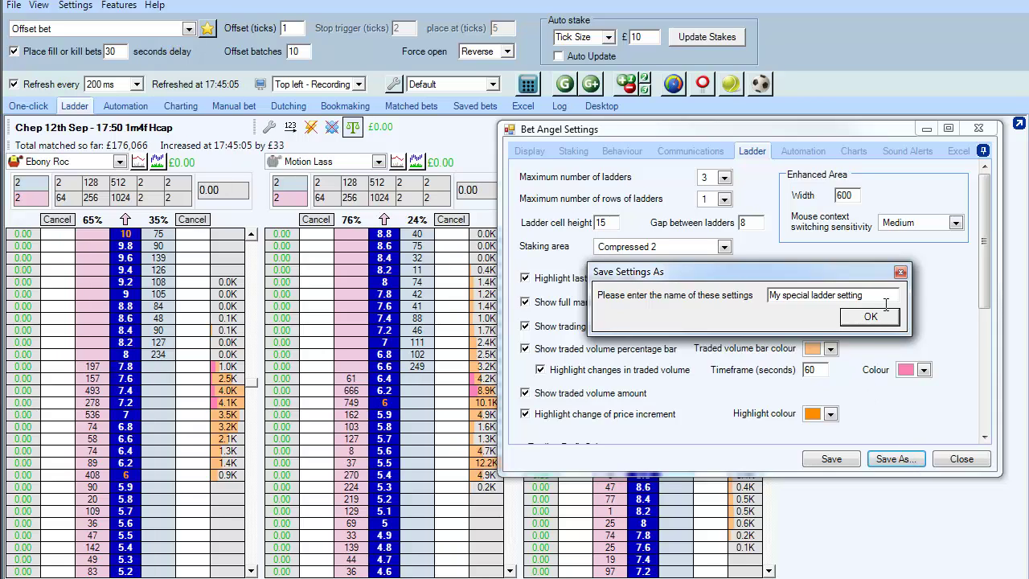
click(900, 272)
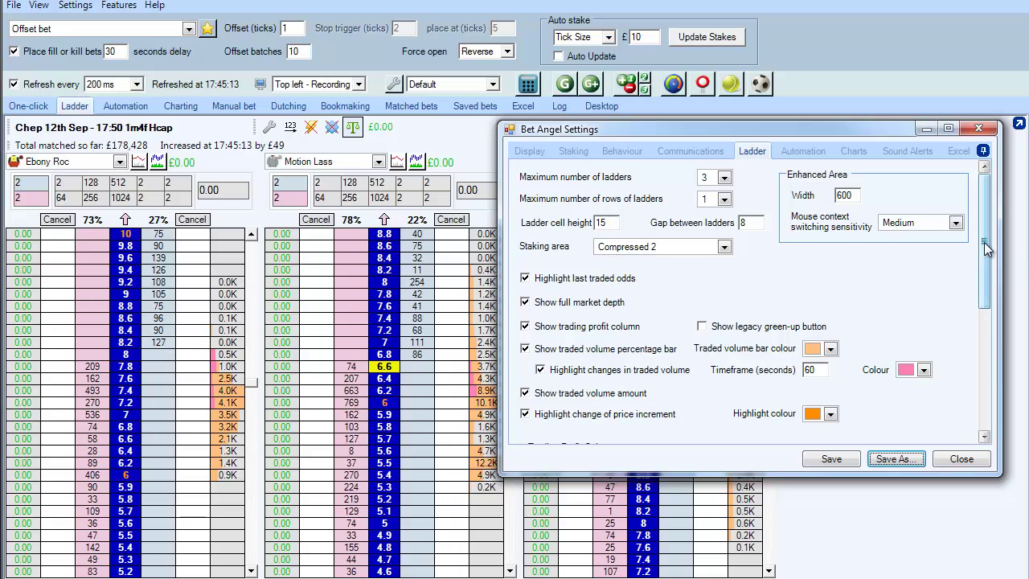
Close the settings editor and look through the available settings profiles, keeping Default selected.
mouse_move(981, 240)
mouse_down()
mouse_move(980, 373)
mouse_move(1000, 240)
mouse_up()
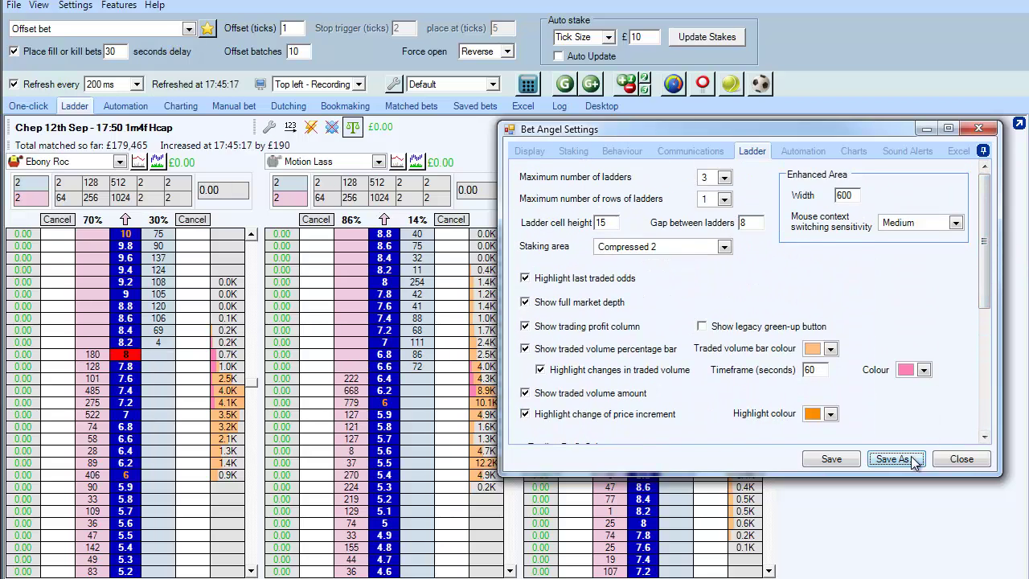
click(969, 463)
click(493, 84)
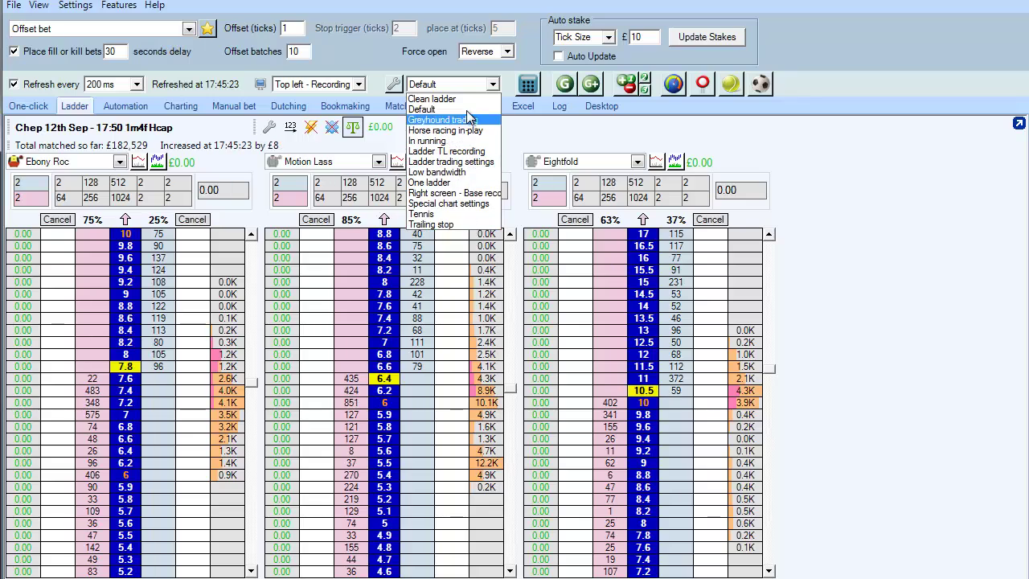
click(909, 327)
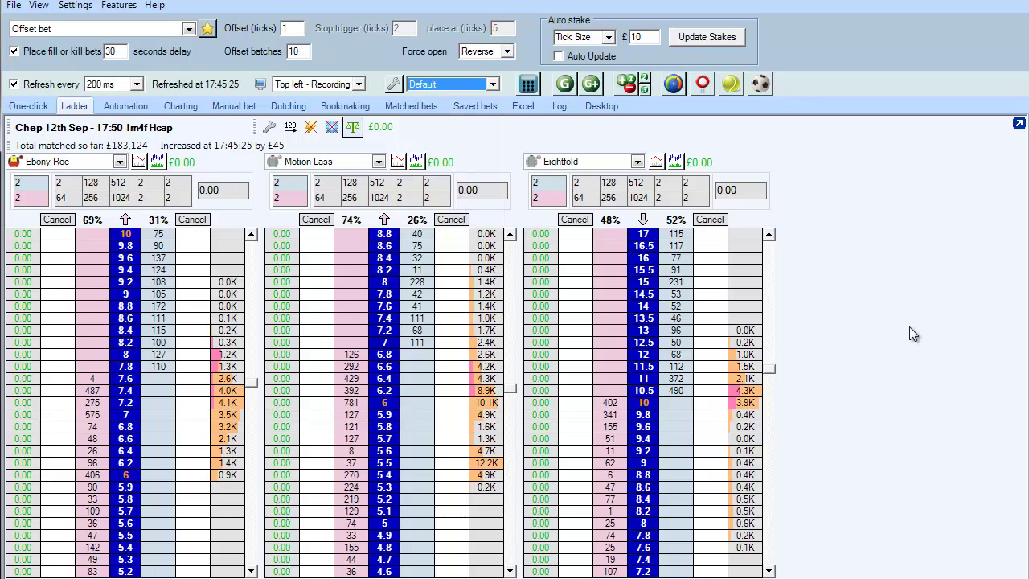